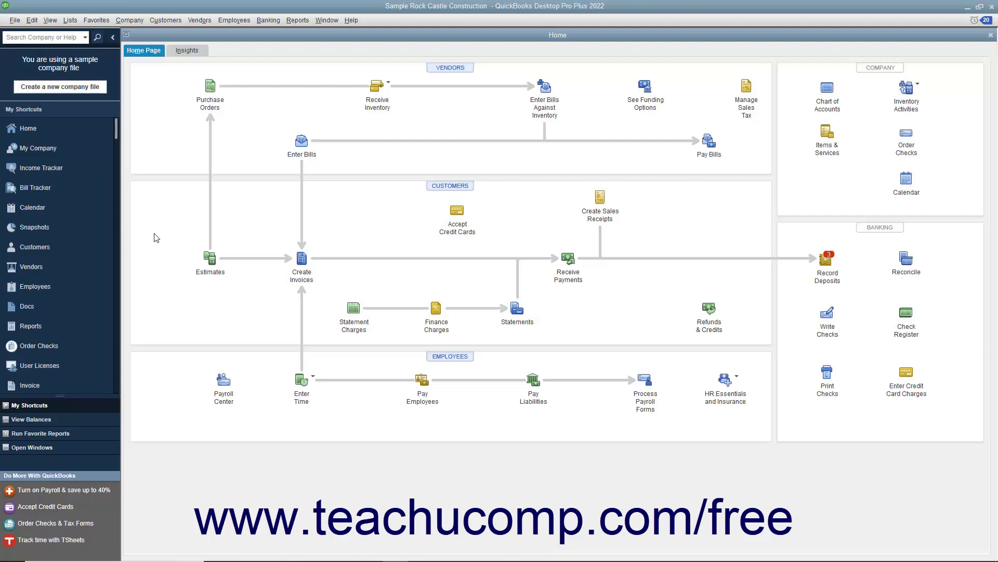
Start a vehicle mileage entry for the 2002 Ford Truck and view the Vehicle List
click(133, 21)
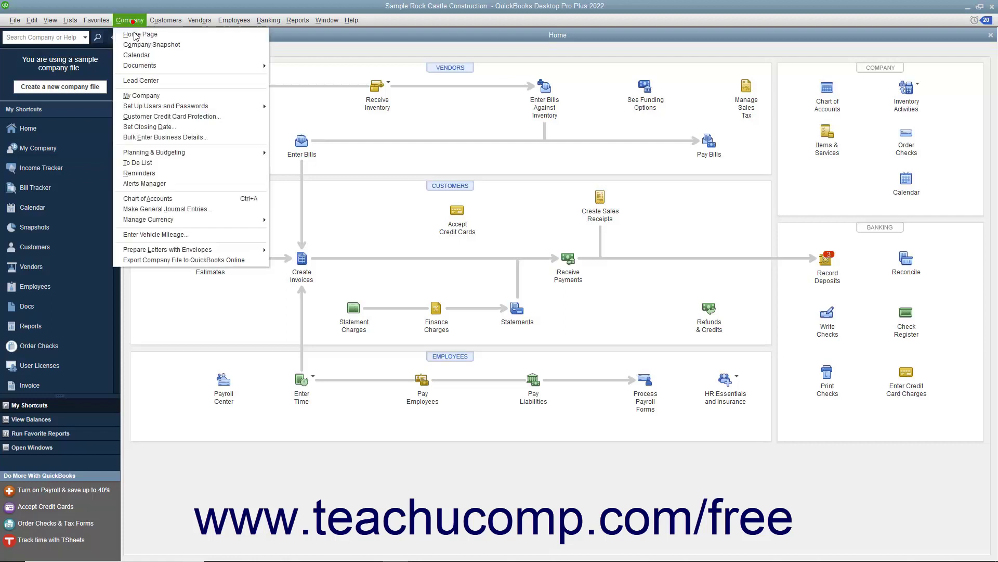
click(155, 235)
click(282, 75)
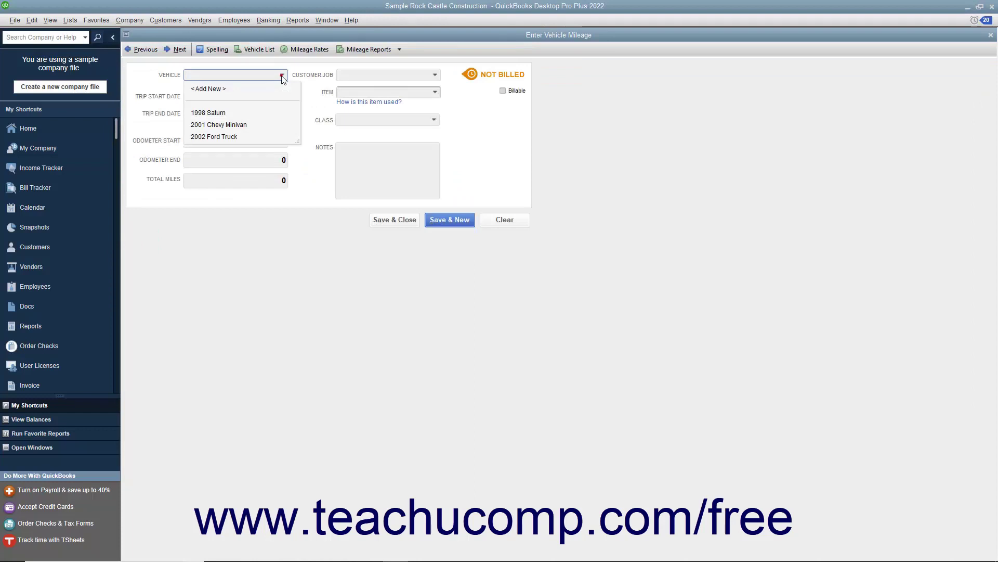
click(281, 76)
click(260, 136)
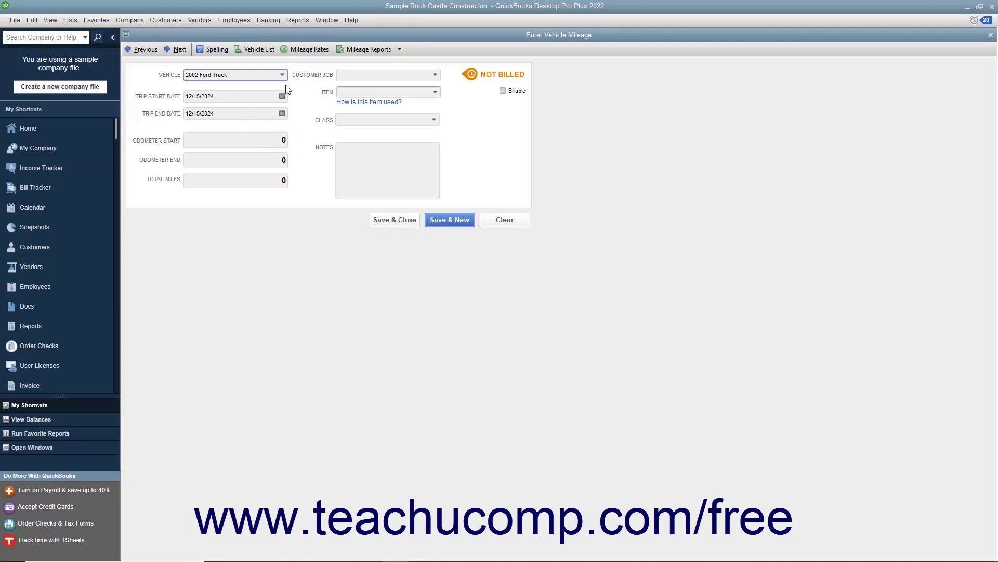
click(271, 50)
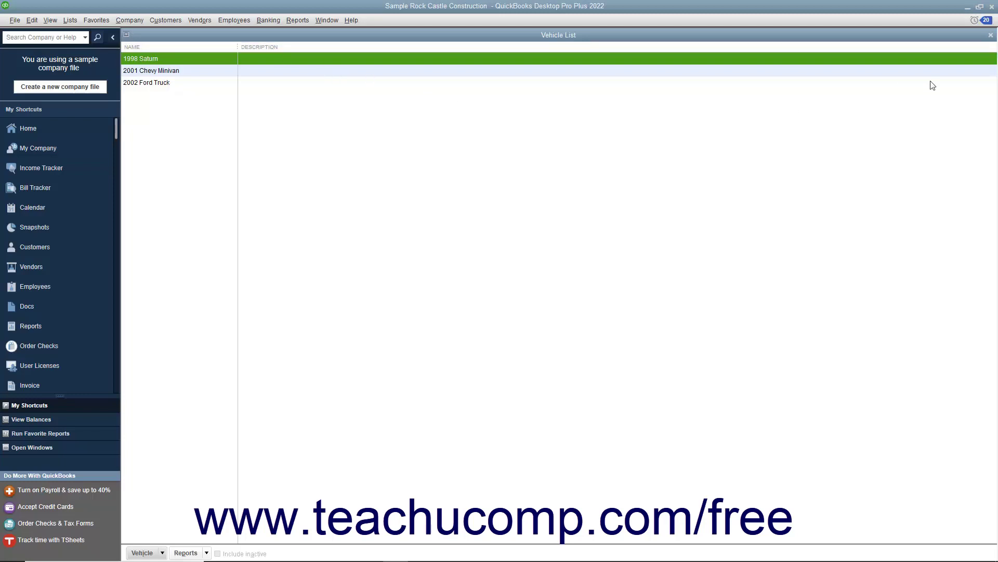
Set both the trip start and end dates to 12/15/2024
click(990, 35)
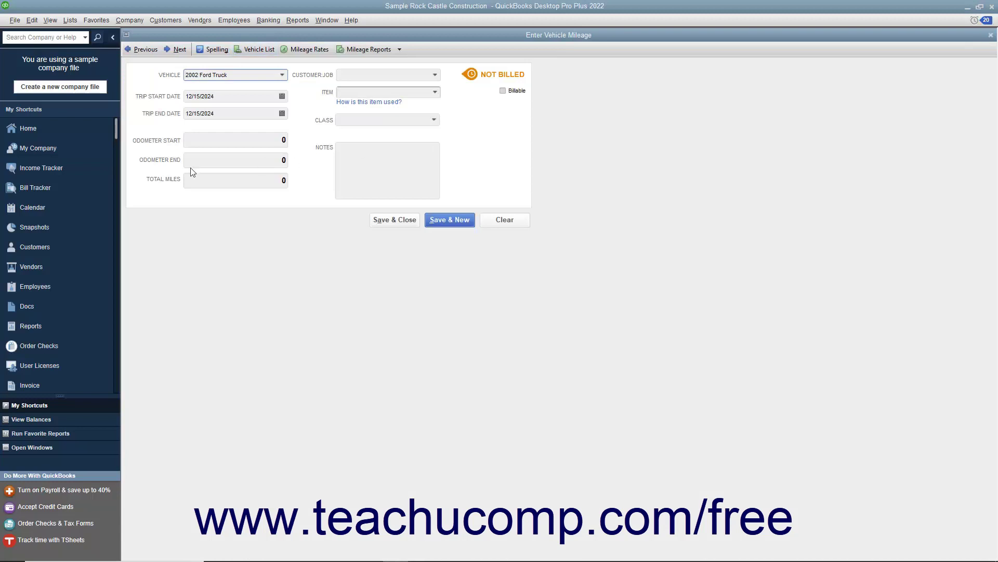
click(282, 97)
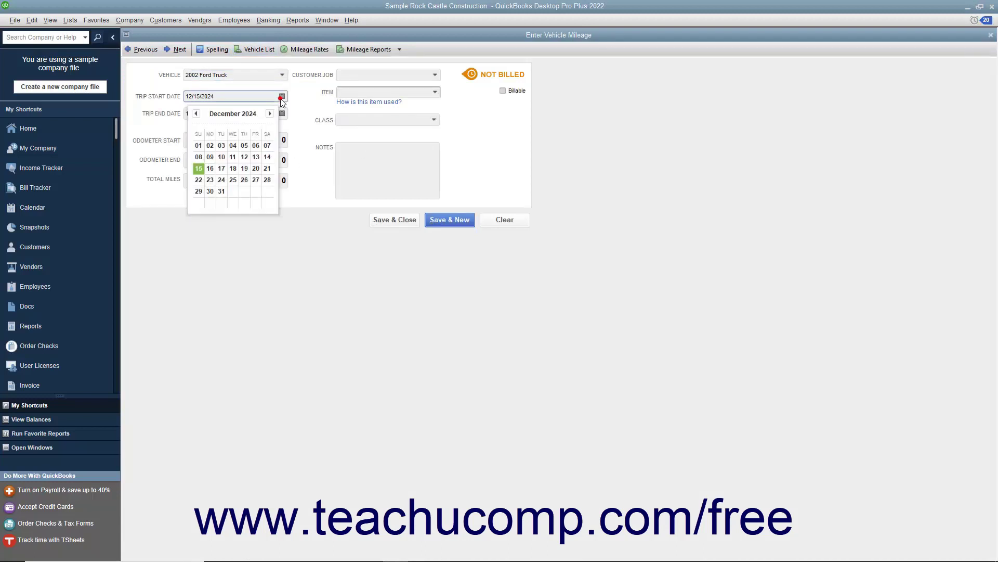
click(199, 168)
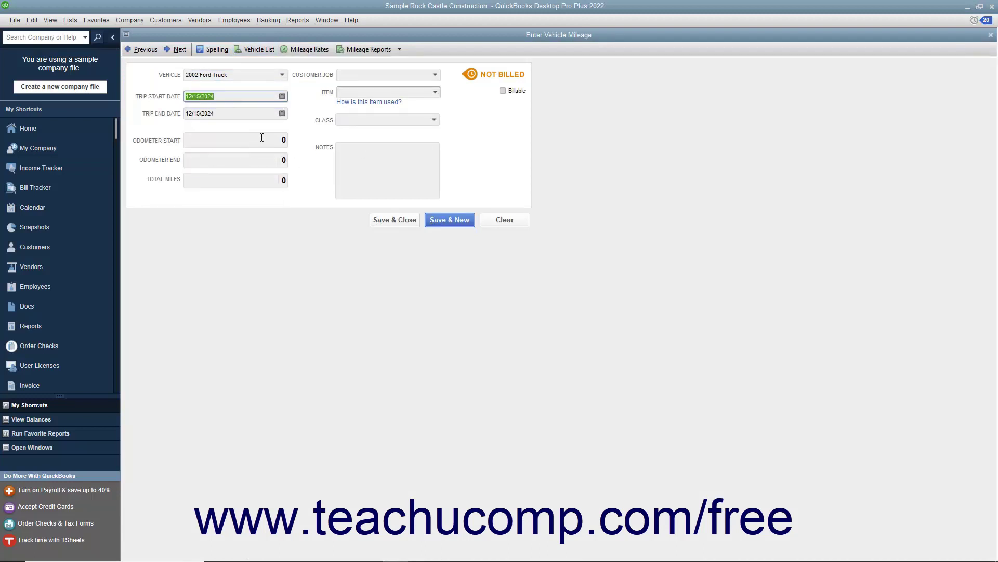
click(282, 113)
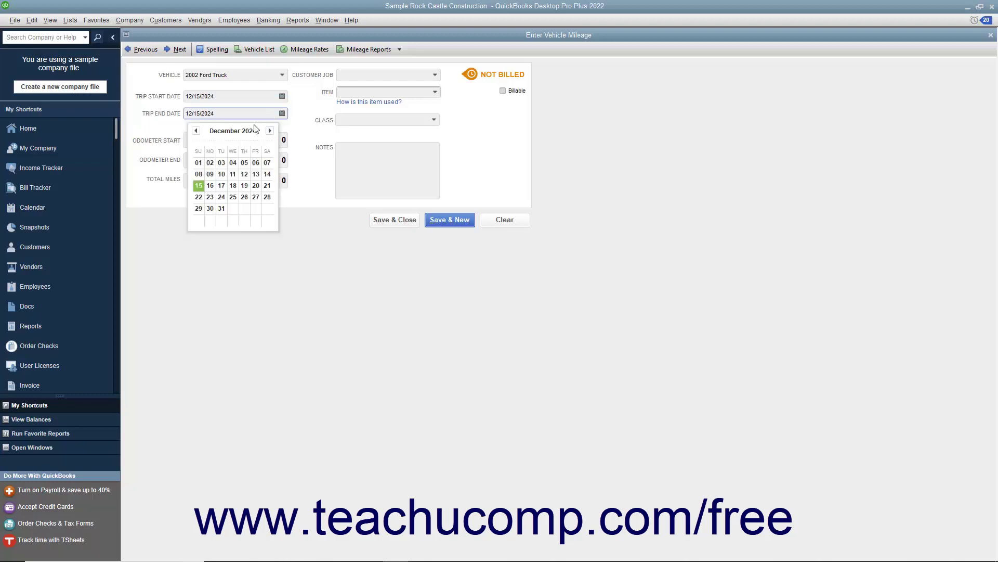
click(203, 186)
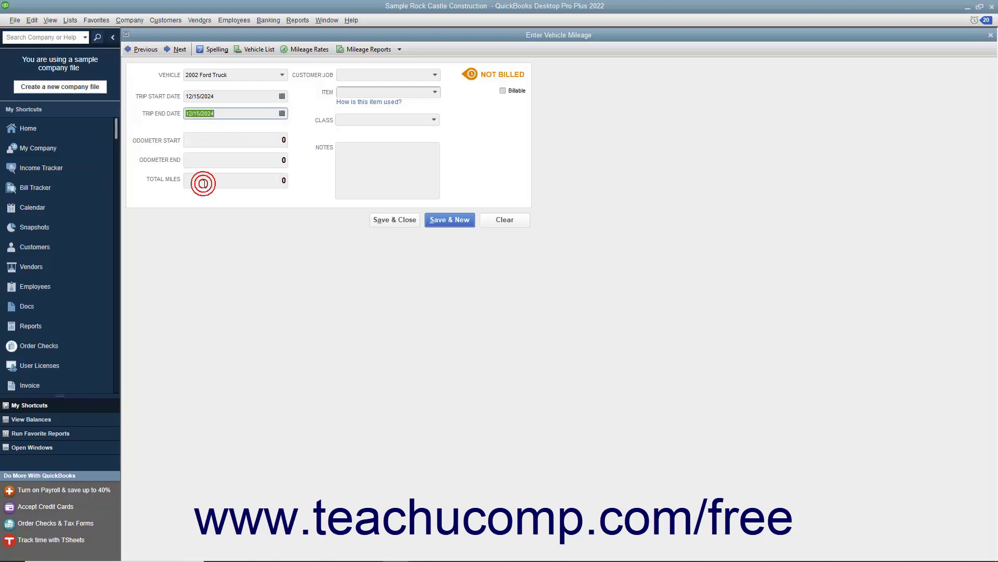
Enter 50 as the trip's total miles
click(224, 139)
click(241, 160)
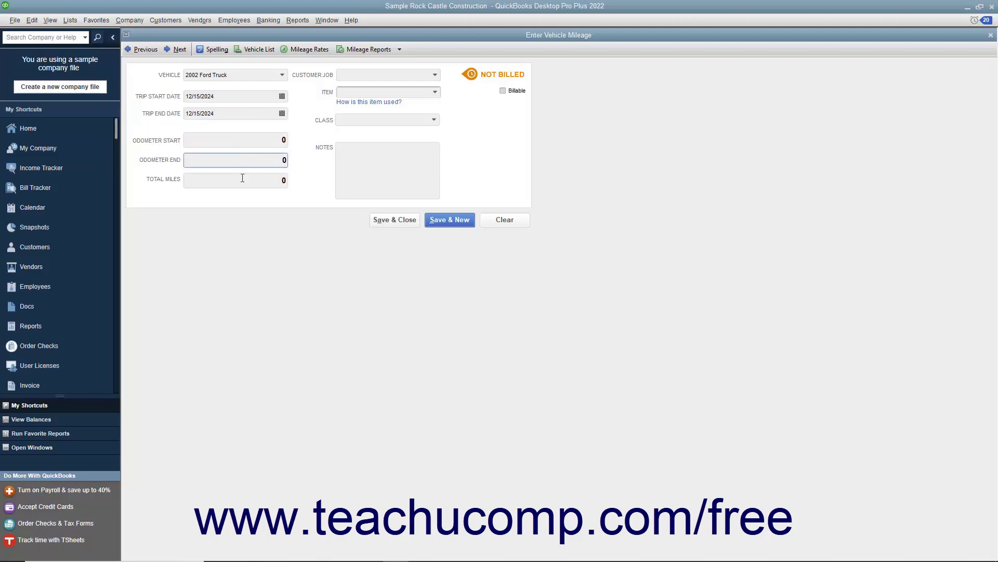
click(242, 181)
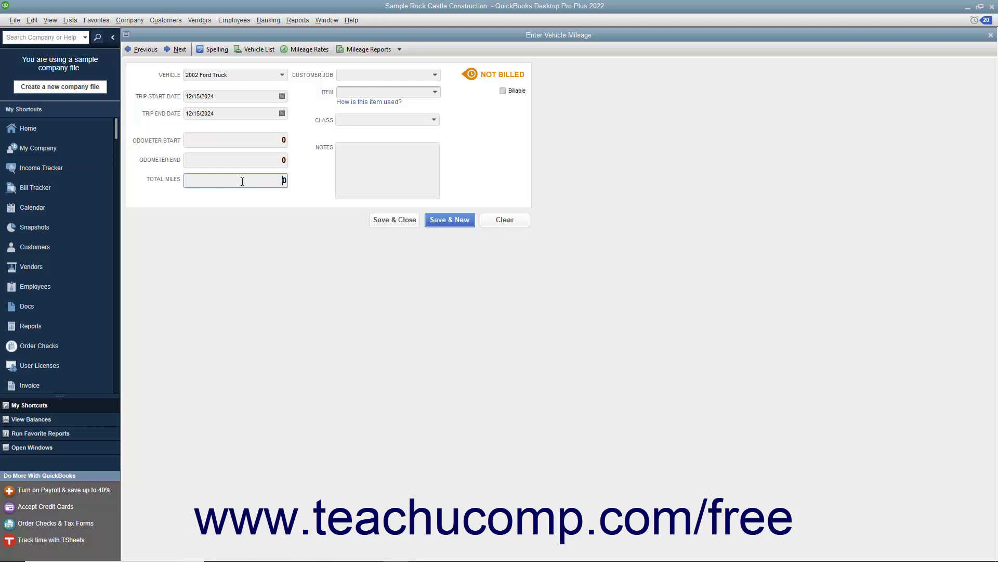
double_click(274, 184)
text(50)
Mark the trip billable to the customer's Roofing Repairs job with the Mileage item
click(503, 91)
click(435, 76)
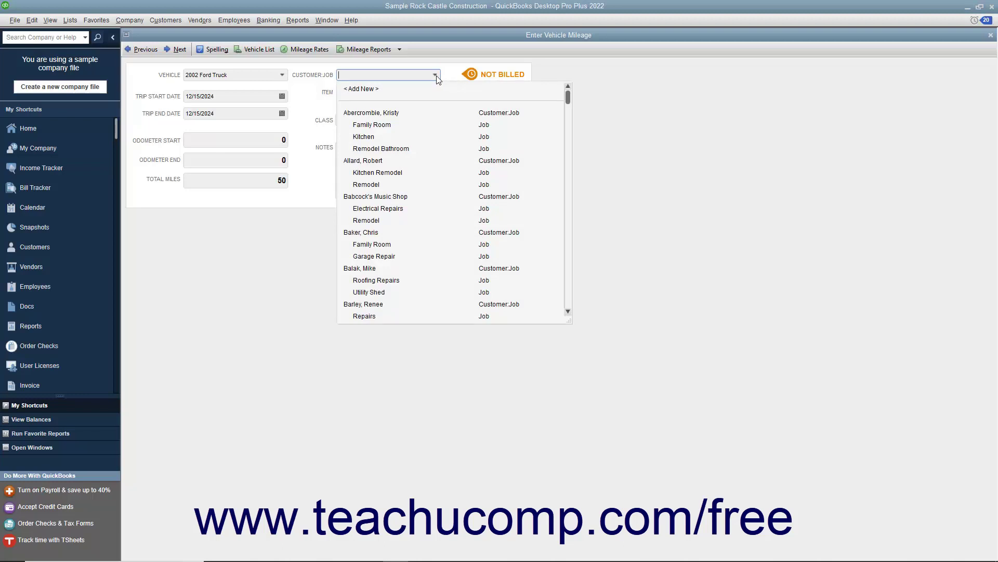
click(377, 279)
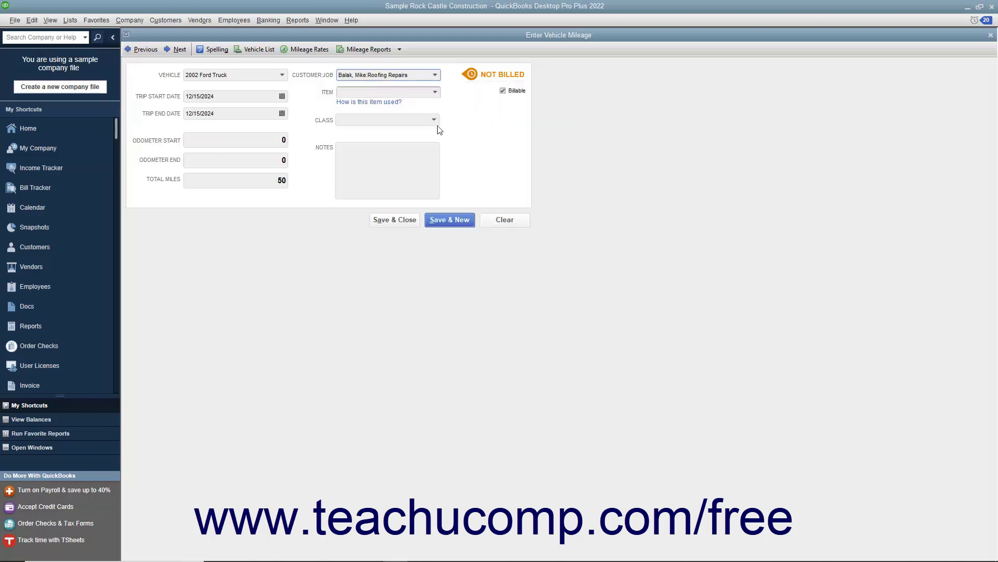
click(435, 93)
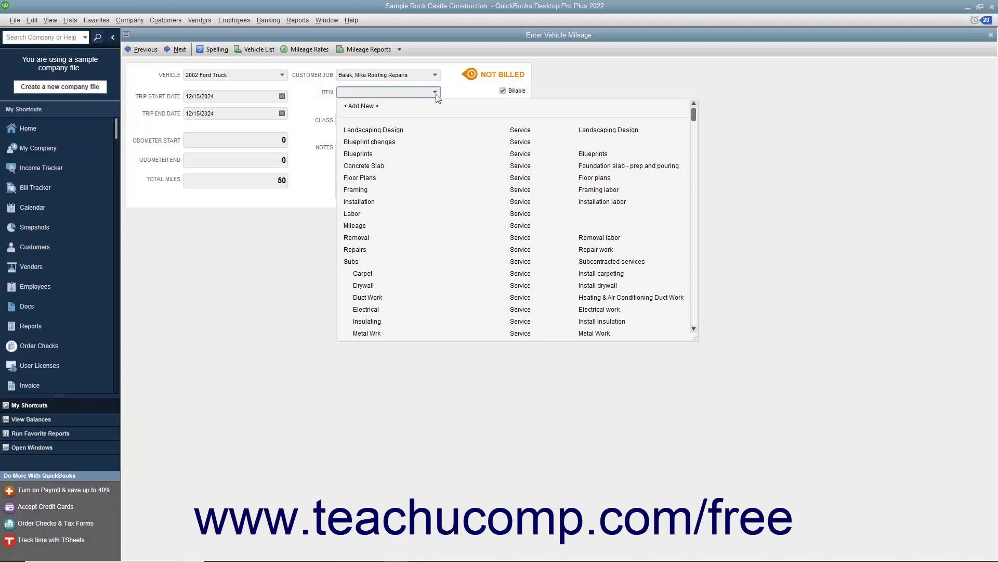
click(360, 226)
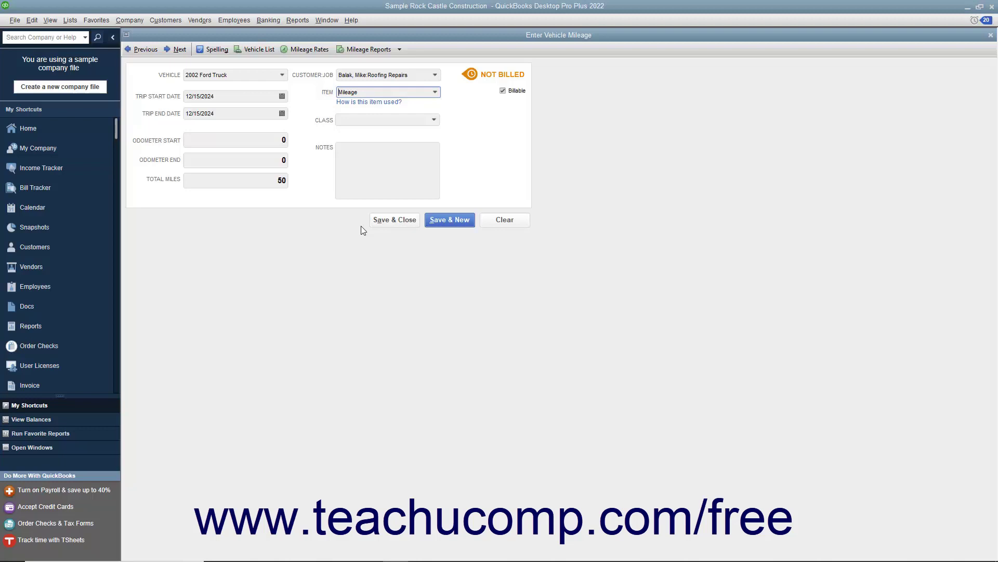
Save the mileage entry and start a new blank vehicle mileage entry
click(386, 166)
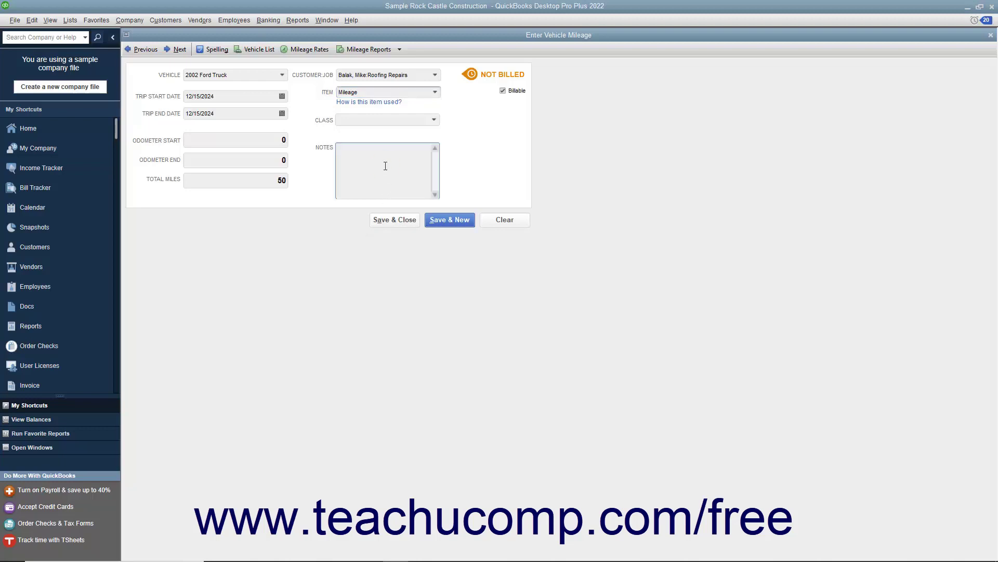
click(393, 220)
click(129, 21)
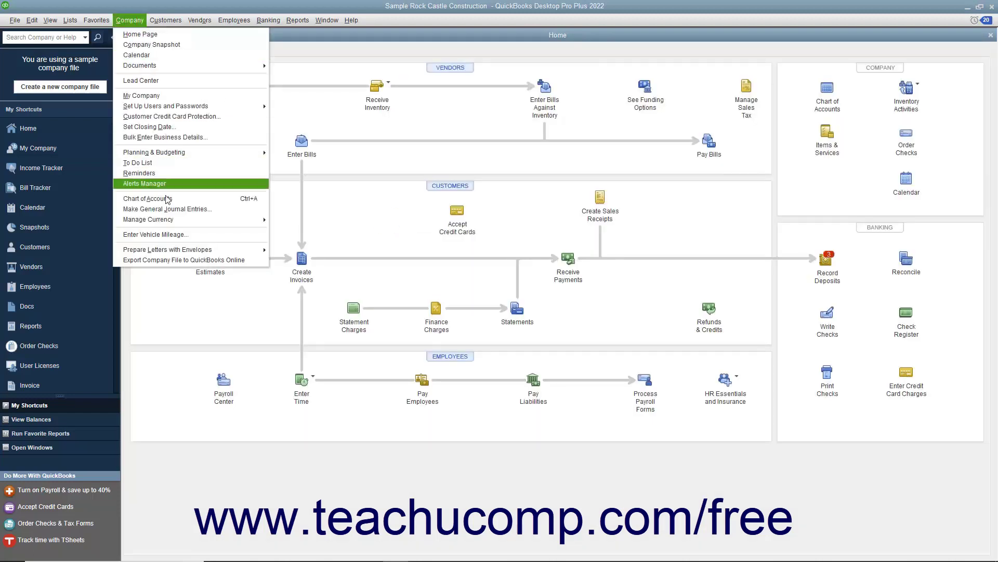
click(167, 235)
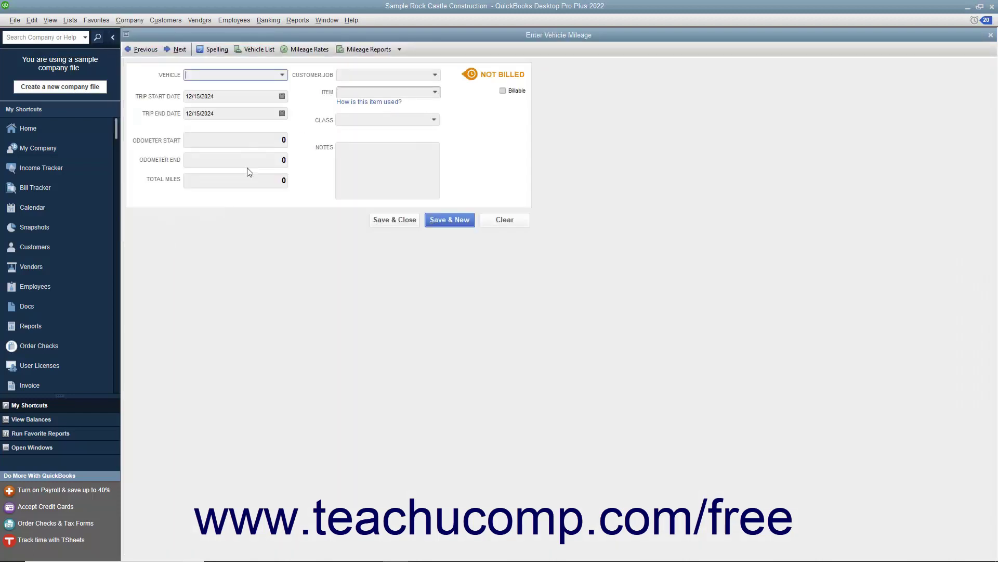
Add a .58 mileage rate effective 01/01/2019 in Mileage Rates
click(299, 53)
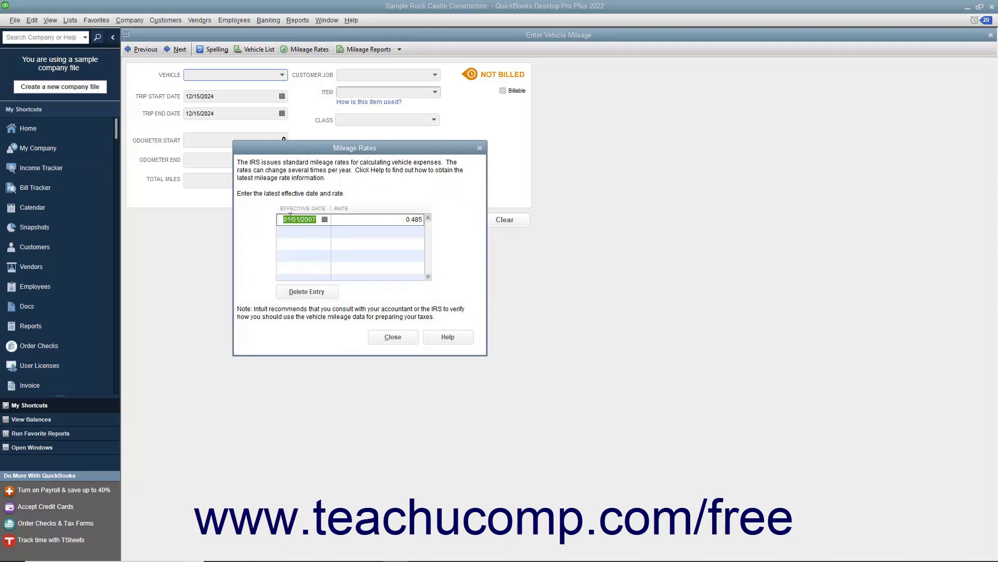
click(291, 232)
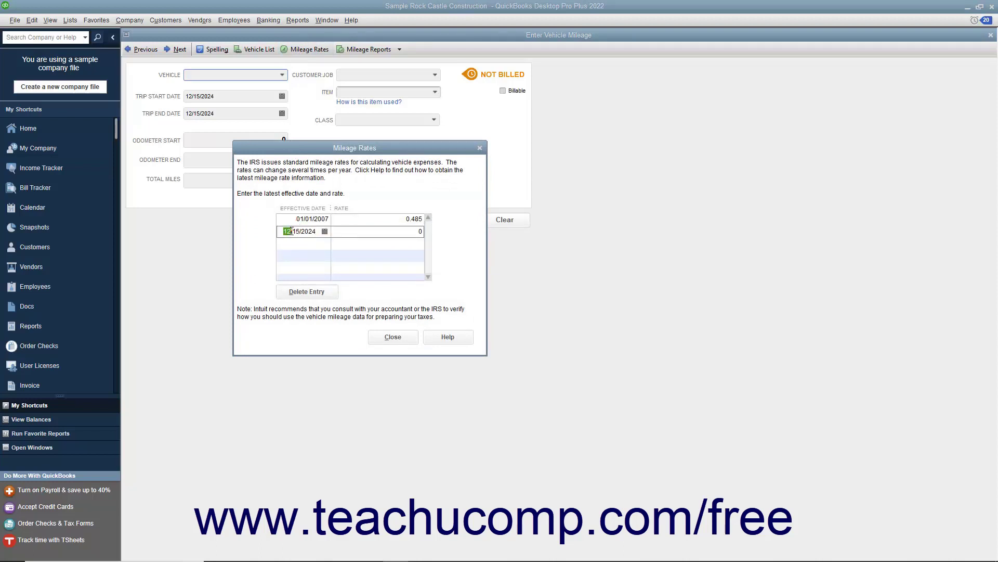
text(01/01/2019)
key(Tab)
text(.58)
Close the Mileage Rates dialog, keeping the new .58 rate
click(394, 338)
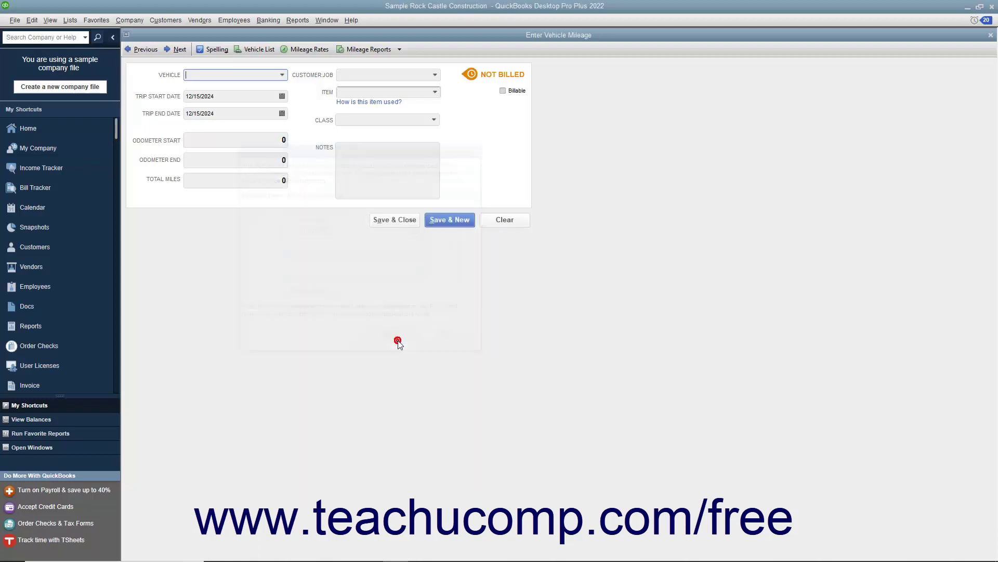